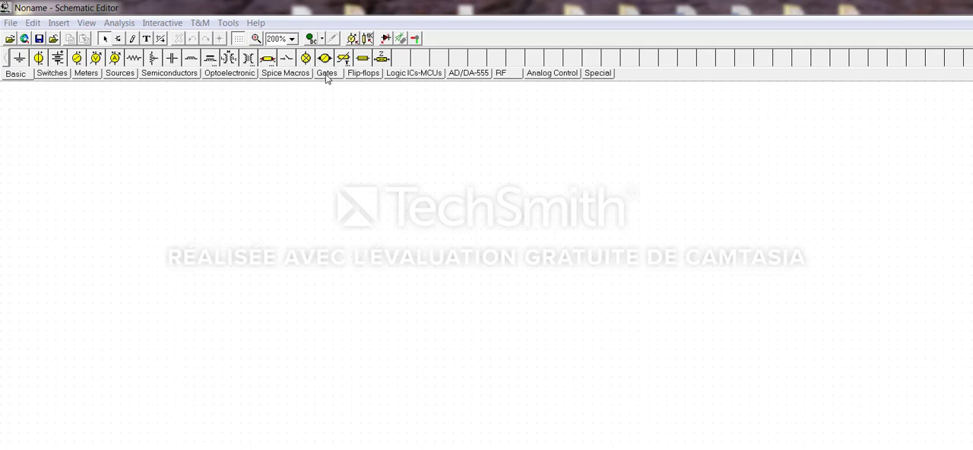
Place a two-input AND gate (SN7408) on the sheet with an XOR gate (!XOR) below it
left_click(326, 74)
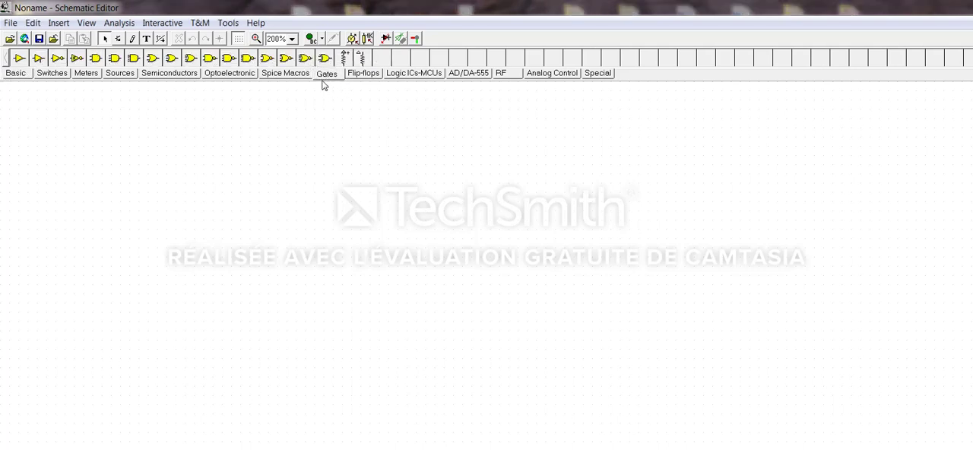
left_click(98, 64)
left_click(181, 190)
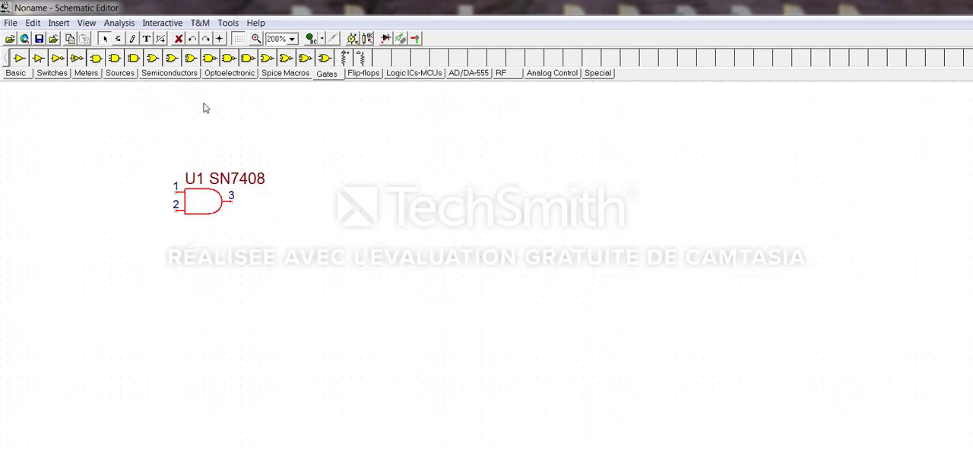
left_click(325, 60)
left_click(211, 249)
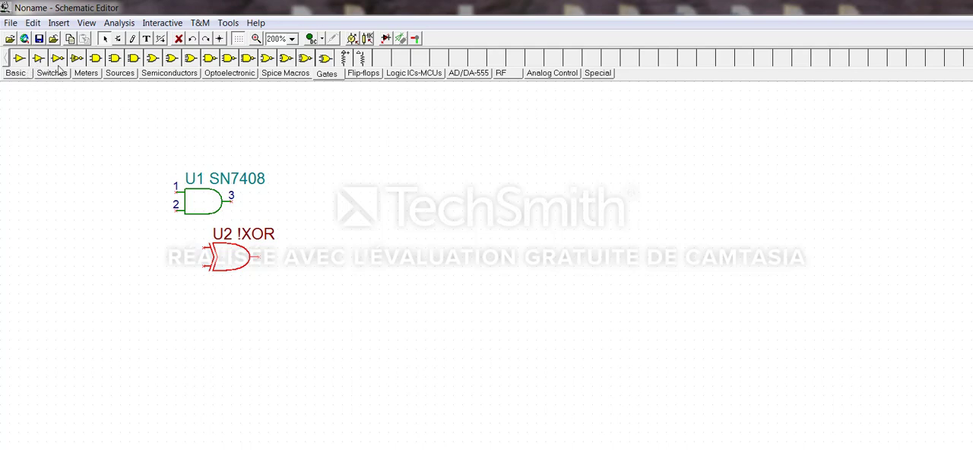
Place three High-Low switches in a column to the left of the AND and XOR gates
left_click(53, 73)
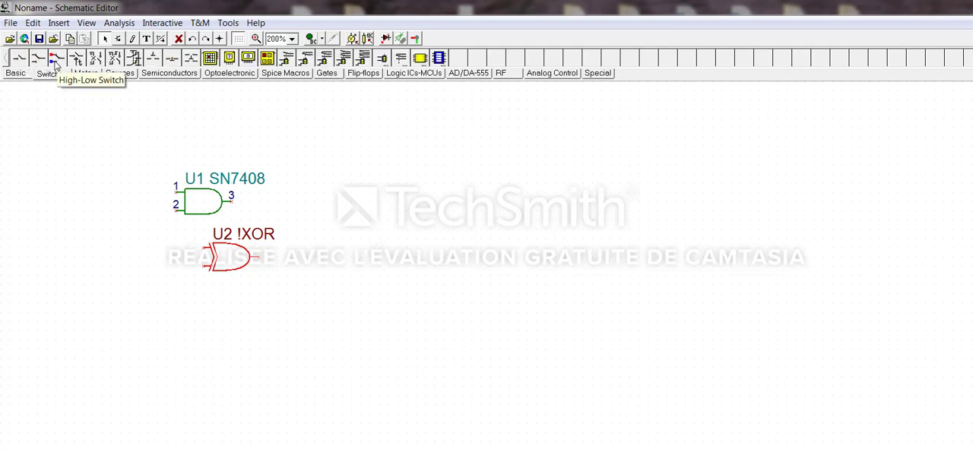
left_click(57, 64)
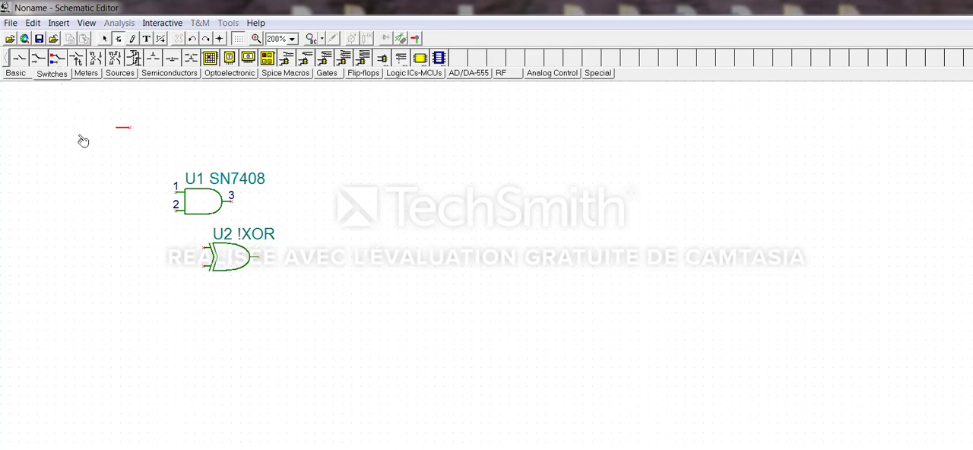
left_click(83, 174)
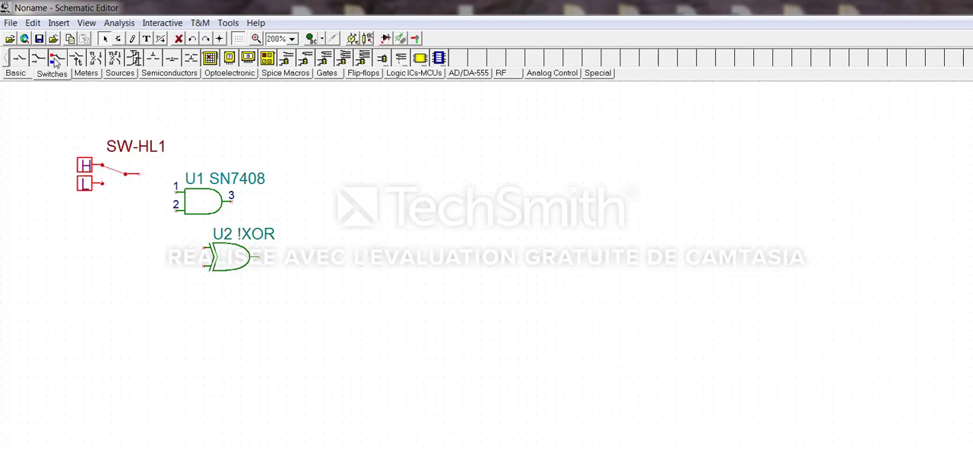
left_click(57, 60)
left_click(85, 229)
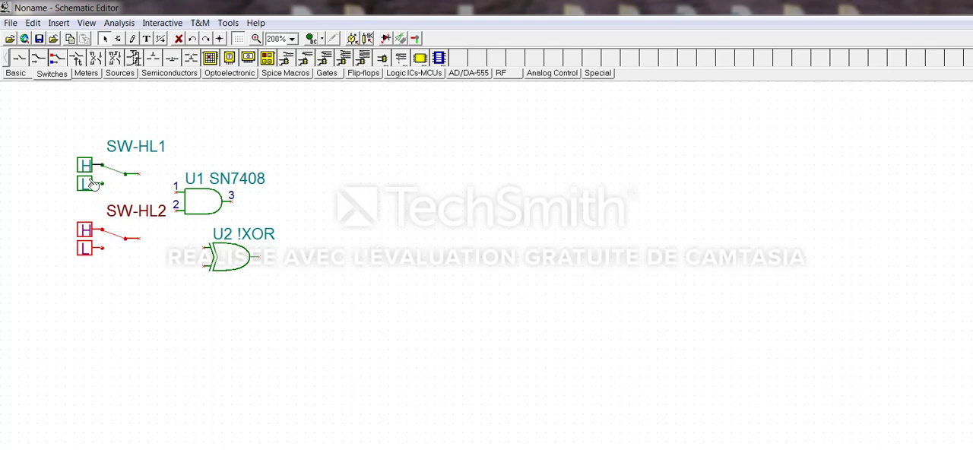
left_click(58, 58)
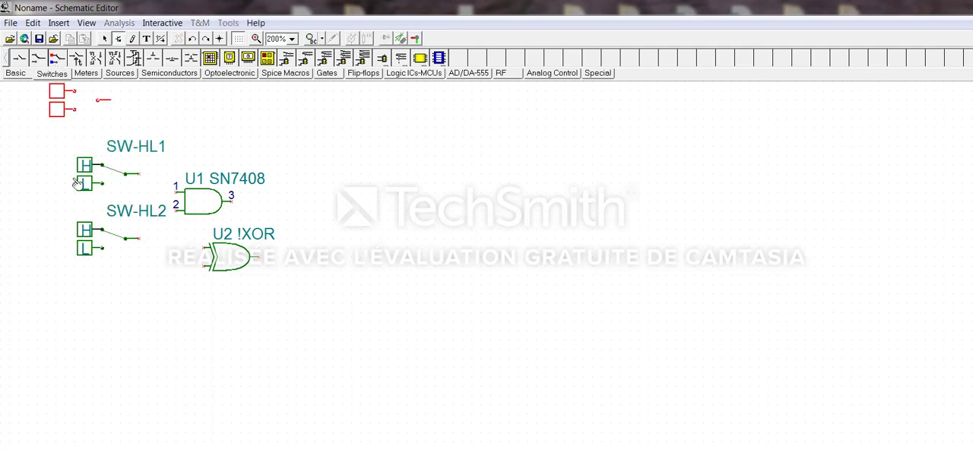
left_click(89, 286)
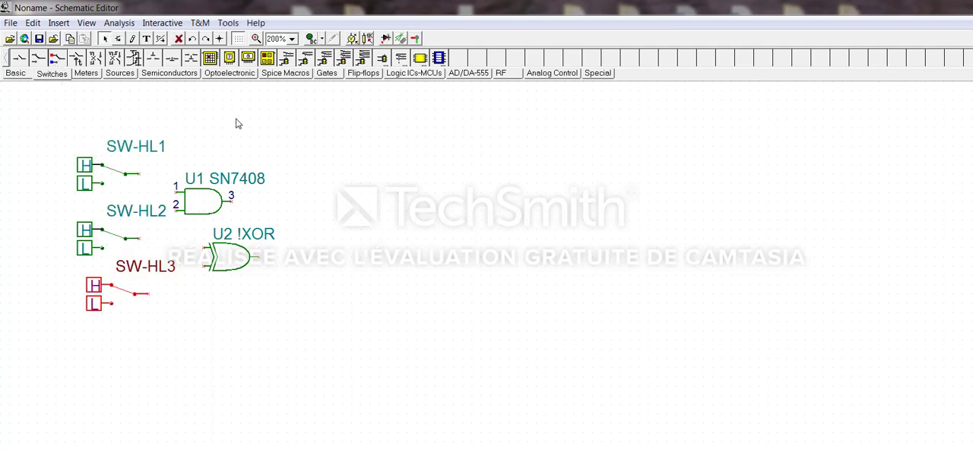
Place two diamond-shaped logic indicators, one above the other, to the right of the gates
left_click(88, 74)
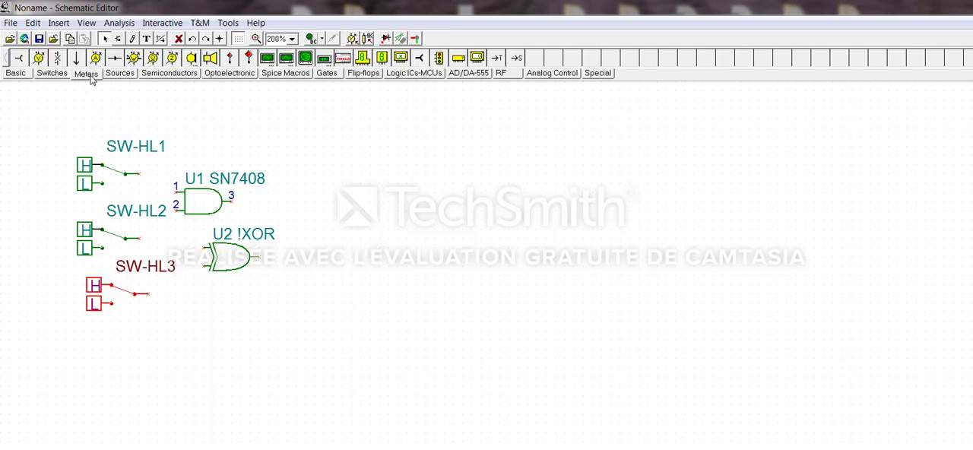
left_click(247, 63)
left_click(305, 173)
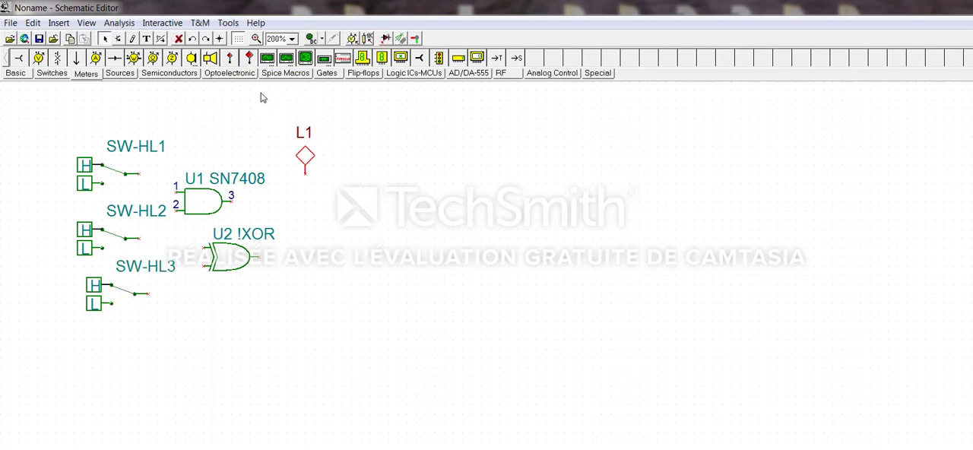
left_click(248, 64)
left_click(305, 241)
Wire SW-HL1 and SW-HL2 to the AND inputs, SW-HL2 and SW-HL3 to the XOR inputs, and the gate outputs to L1 and L2
mouse_move(140, 171)
left_mouse_down()
mouse_move(176, 173)
mouse_move(177, 195)
mouse_move(179, 187)
mouse_move(142, 215)
mouse_move(139, 238)
left_mouse_up()
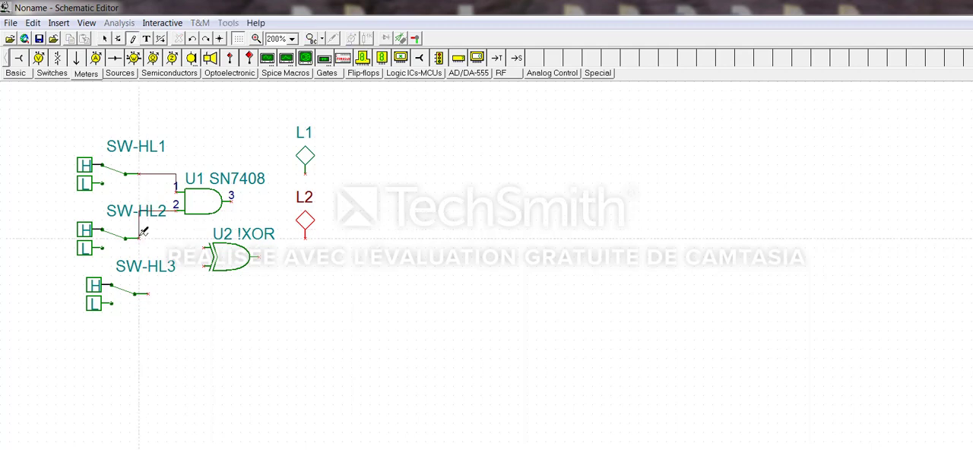
left_click_drag(206, 246, 158, 211)
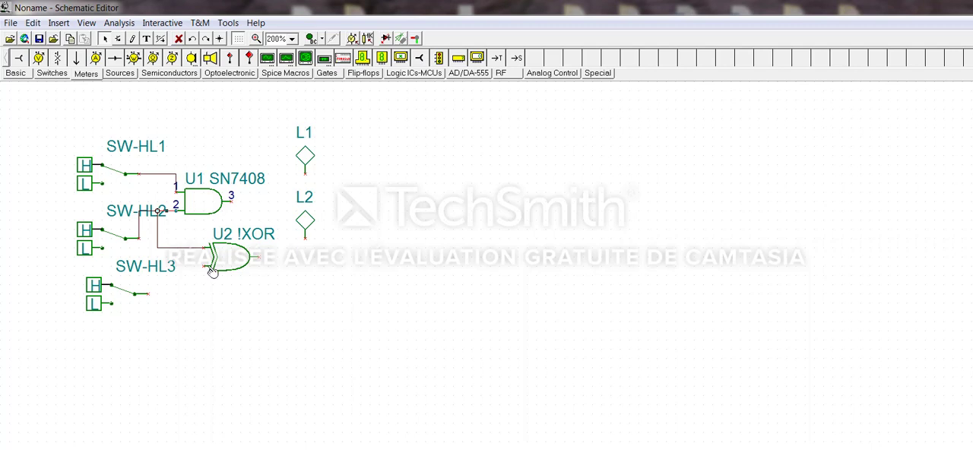
left_click_drag(209, 265, 150, 295)
mouse_move(234, 196)
left_mouse_down()
mouse_move(305, 192)
mouse_move(305, 173)
left_mouse_up()
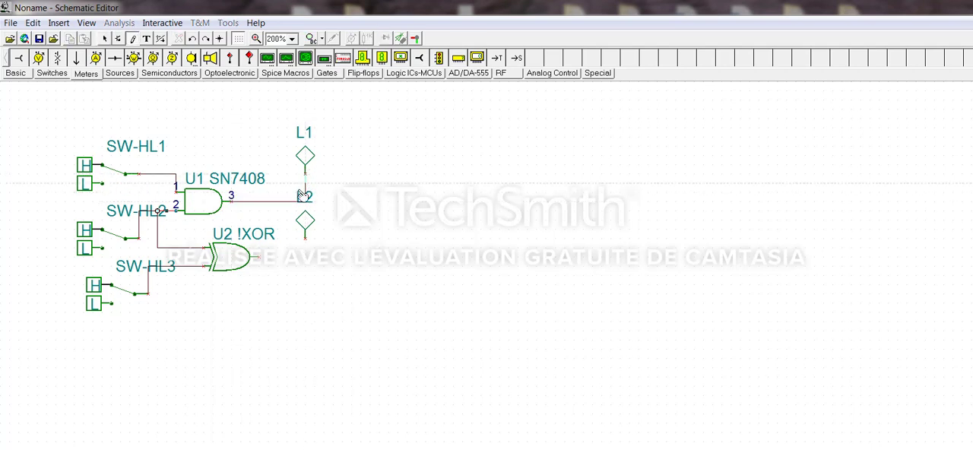
mouse_move(261, 254)
left_mouse_down()
mouse_move(310, 251)
mouse_move(307, 240)
left_mouse_up()
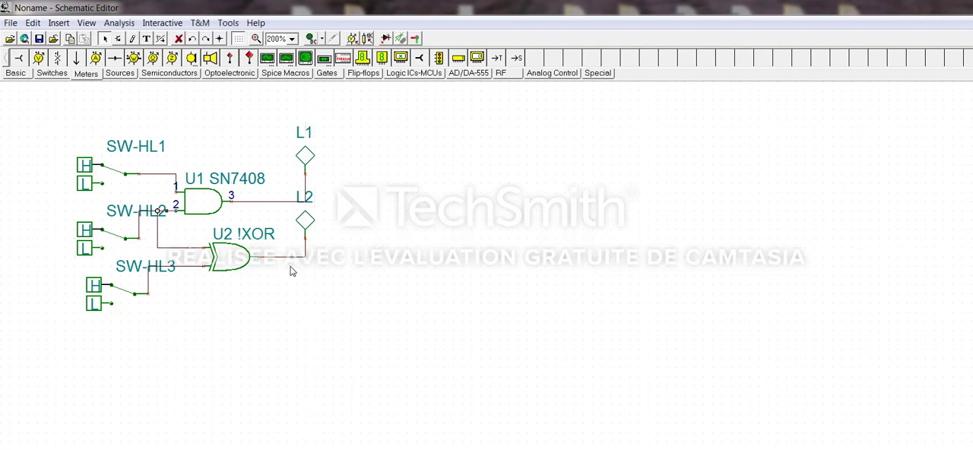
Set the interactive simulation mode to Digital and start the simulation
left_click(321, 40)
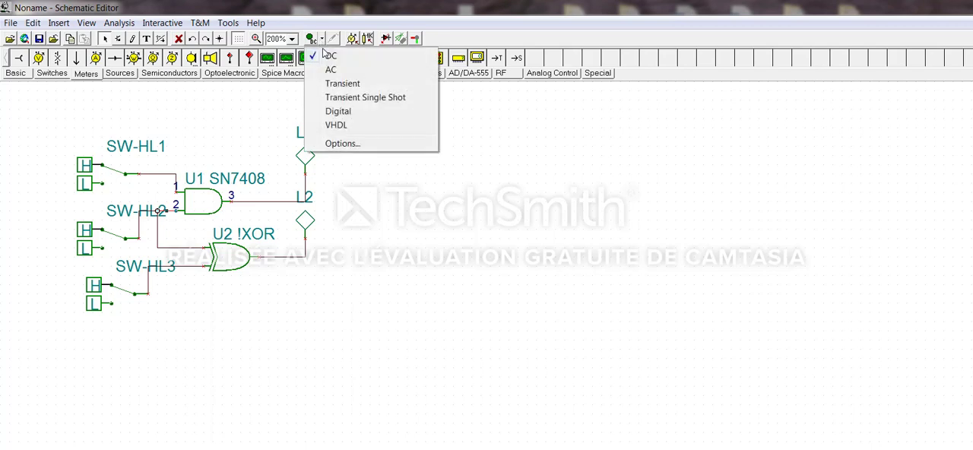
left_click(342, 112)
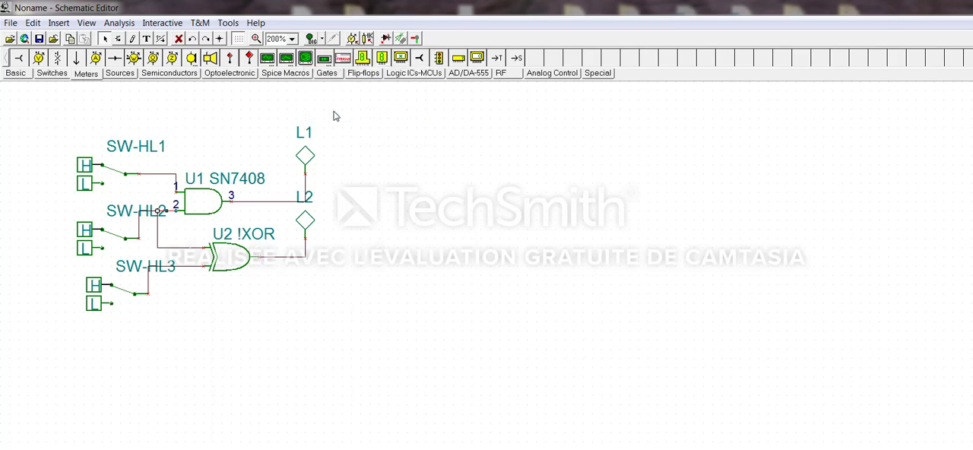
left_click(311, 39)
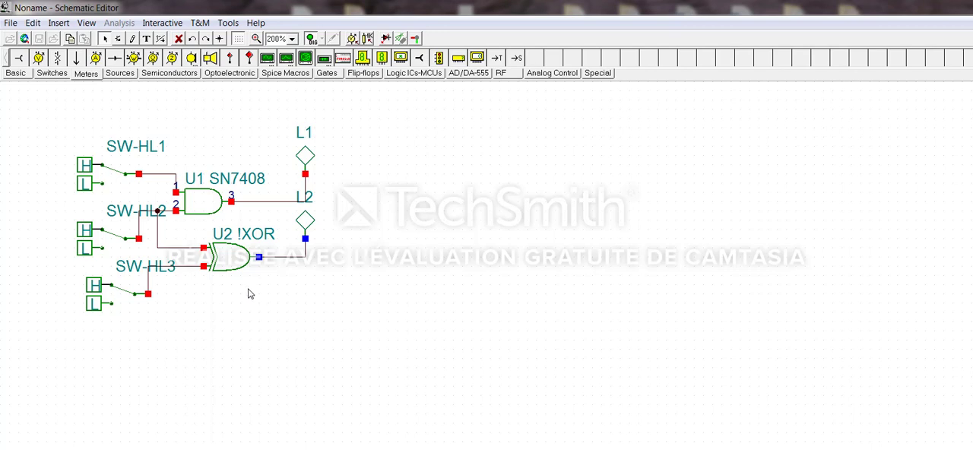
Delete the wire branch feeding the XOR gate's upper input, rerun the simulation and dismiss the information message
left_click(185, 250)
key("Delete")
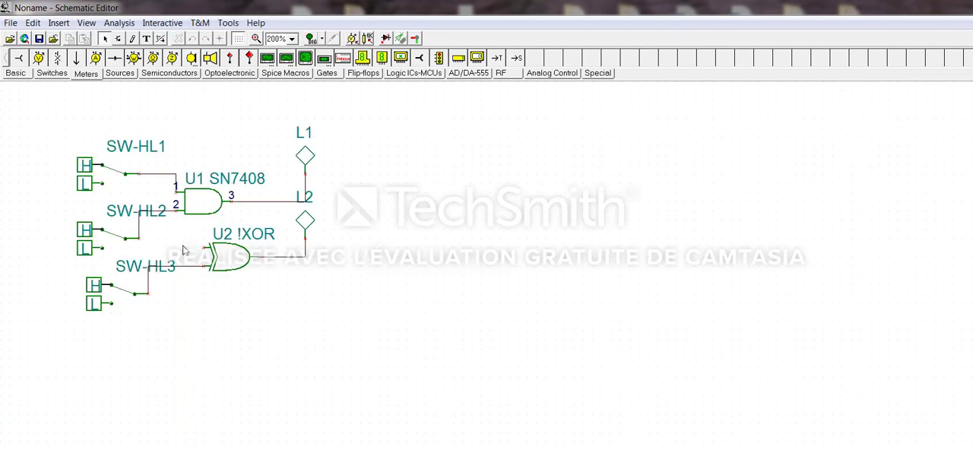
left_click(314, 42)
left_click(546, 335)
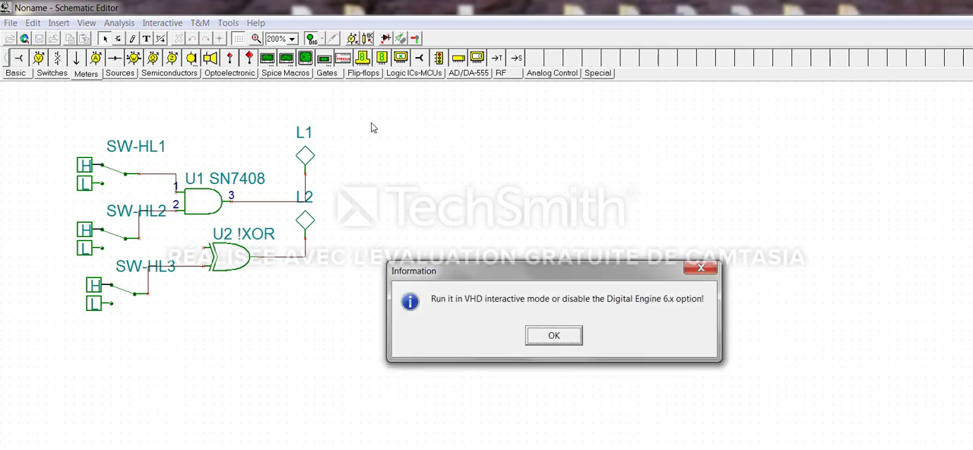
left_click(569, 343)
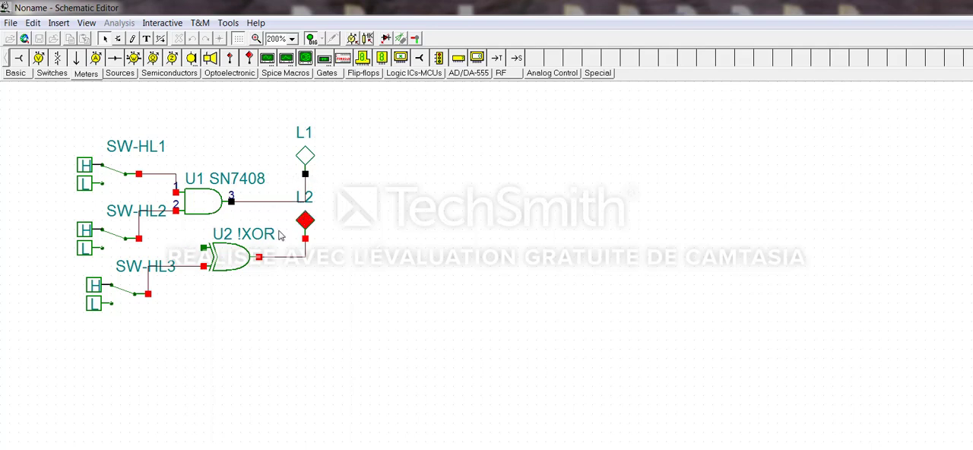
Stop the simulation, wire the XOR gate's upper input directly to SW-HL2's output and restart the simulation
left_click(311, 40)
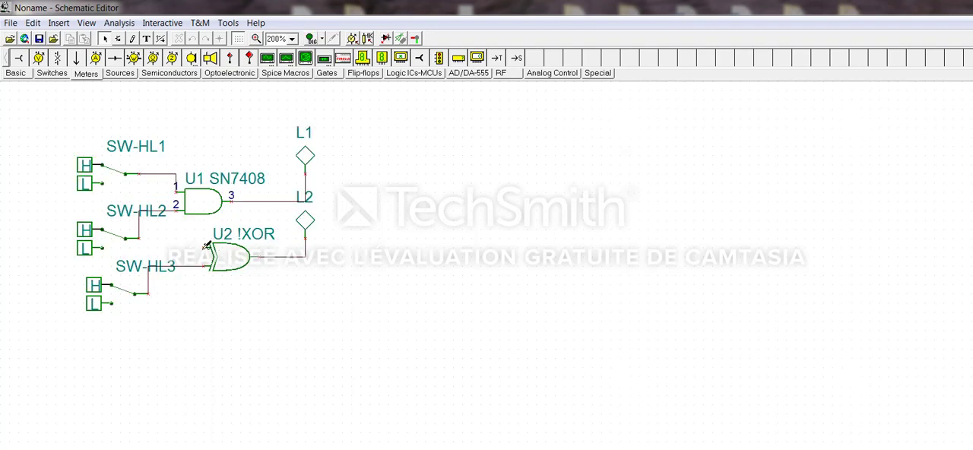
left_click_drag(206, 248, 139, 240)
left_click(312, 40)
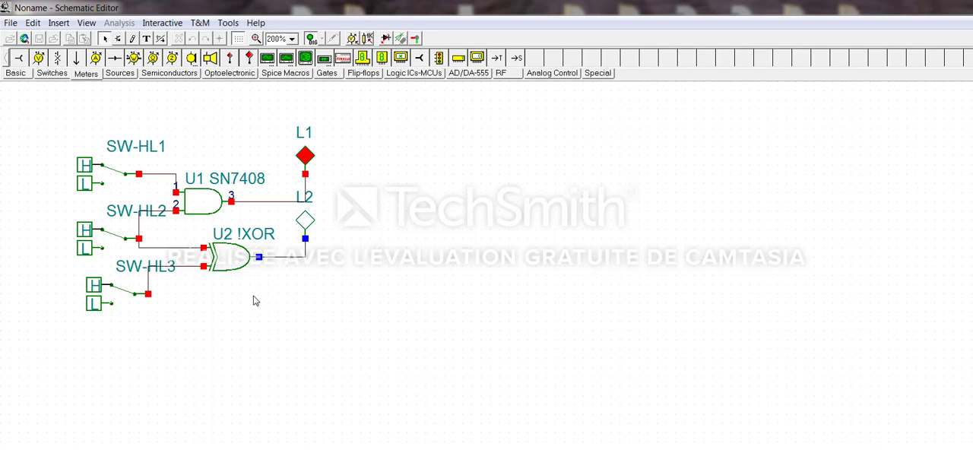
Toggle the three High-Low switches between low and high to test how the two indicators respond
left_click(111, 177)
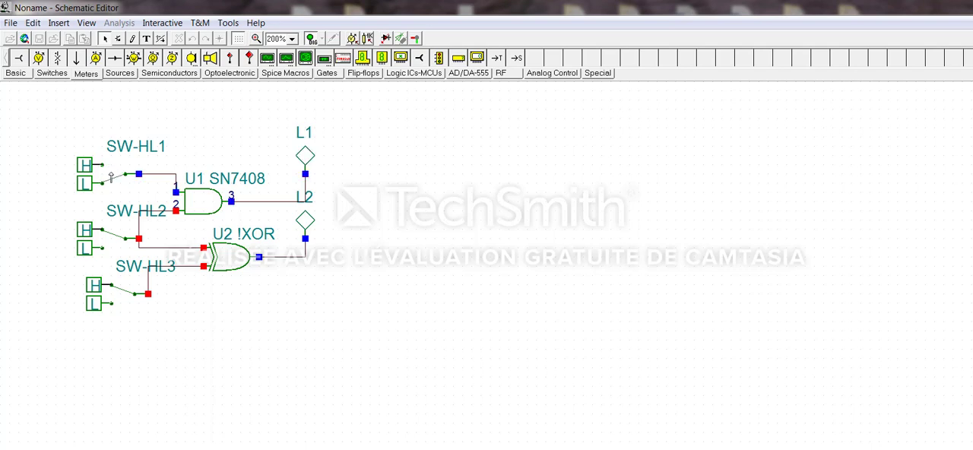
left_click(110, 245)
left_click(108, 180)
left_click(115, 299)
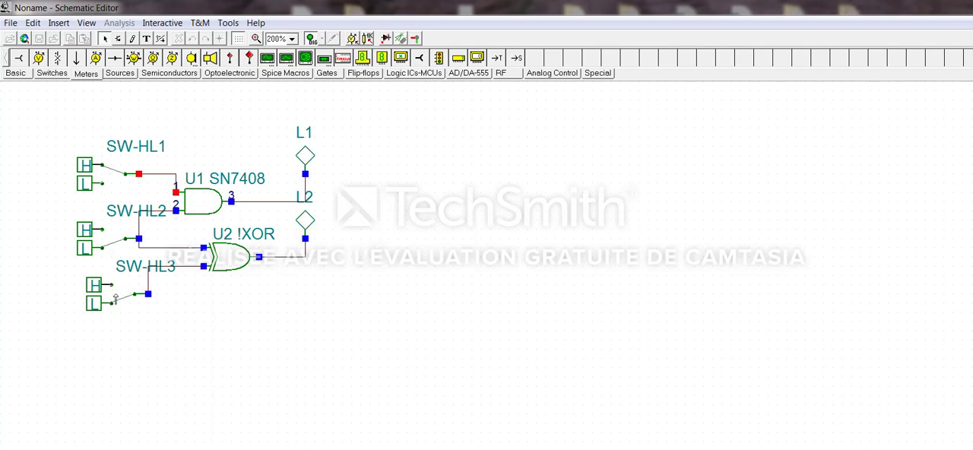
left_click(112, 243)
left_click(120, 296)
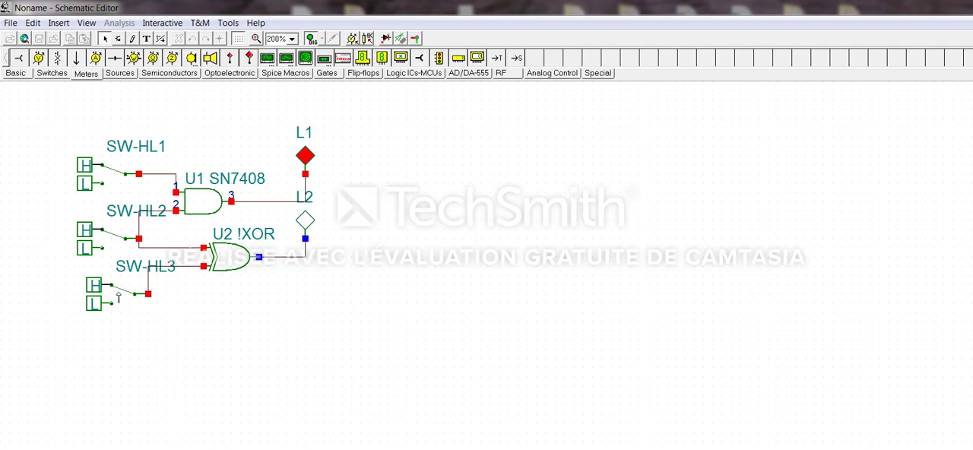